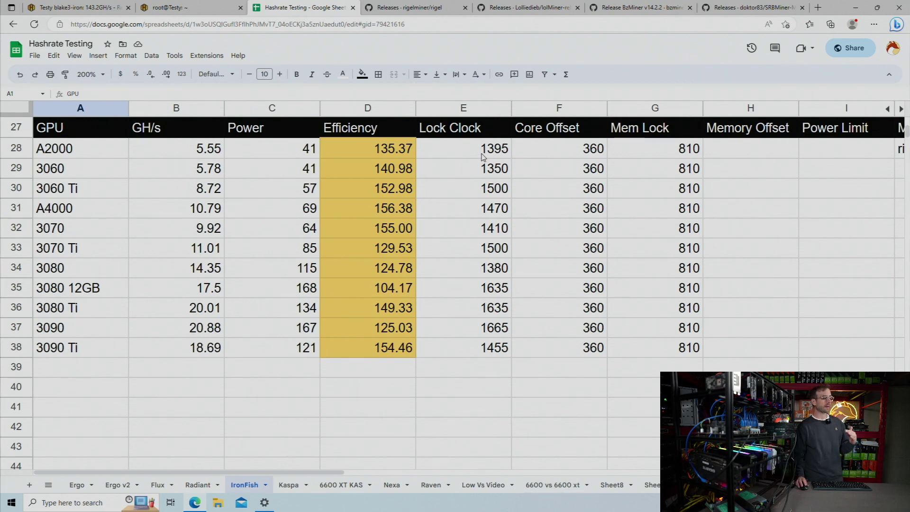
# Highlight the Lock Clock column, the 3090 Ti's 1455 lock clock, the A2000's 810 mem lock, and the Core Offset column.
pyautogui.click(488, 109)
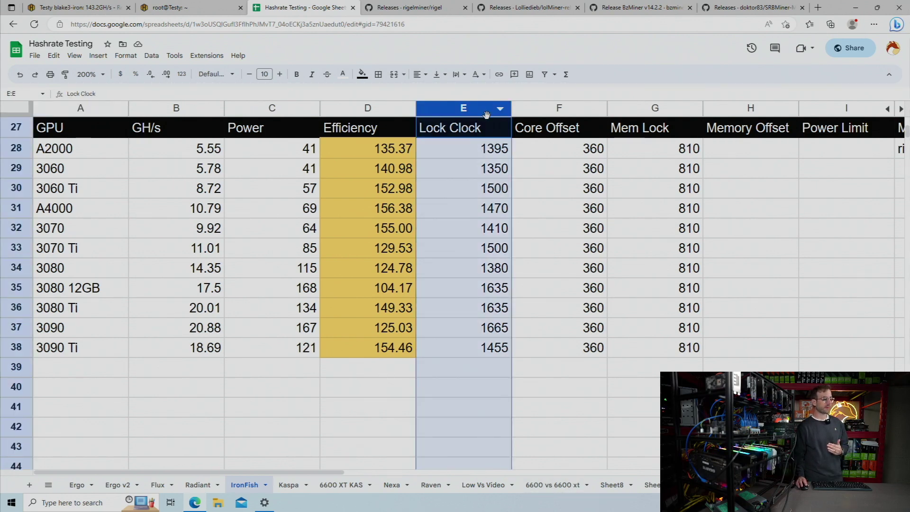
pyautogui.click(528, 376)
pyautogui.click(493, 352)
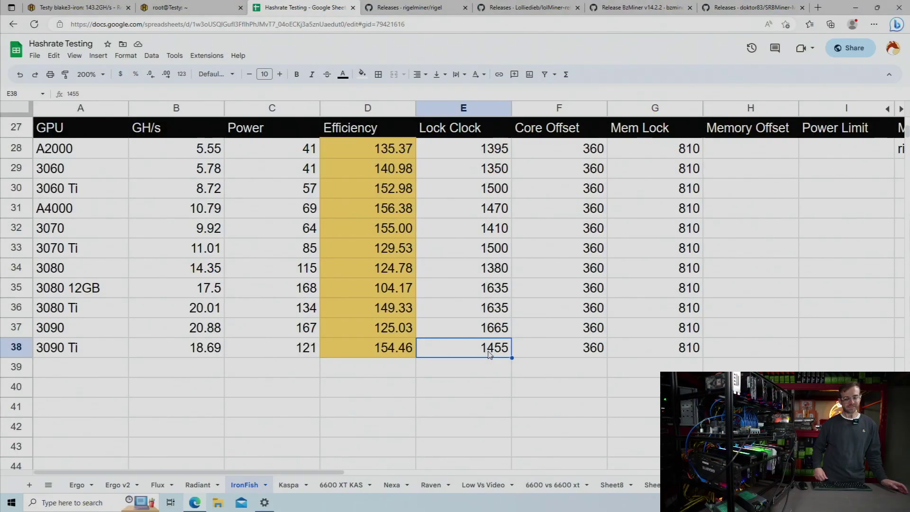
pyautogui.click(676, 155)
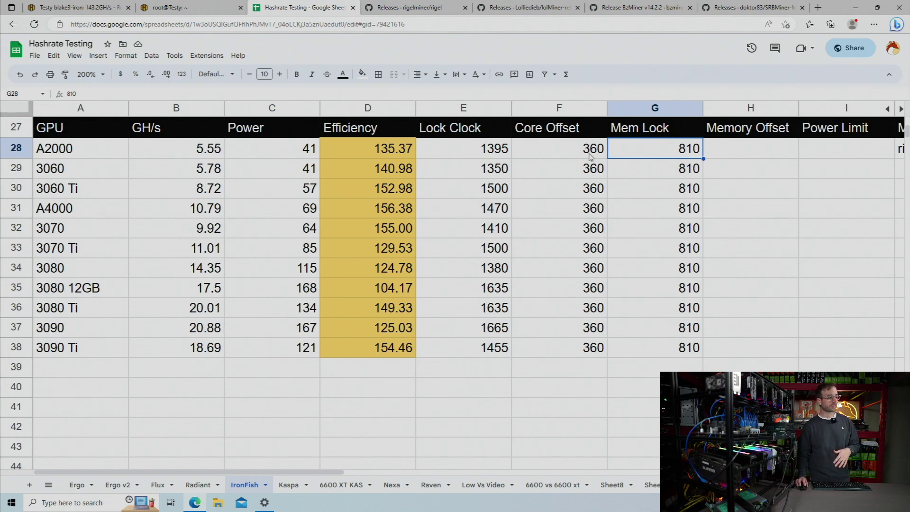
pyautogui.click(564, 108)
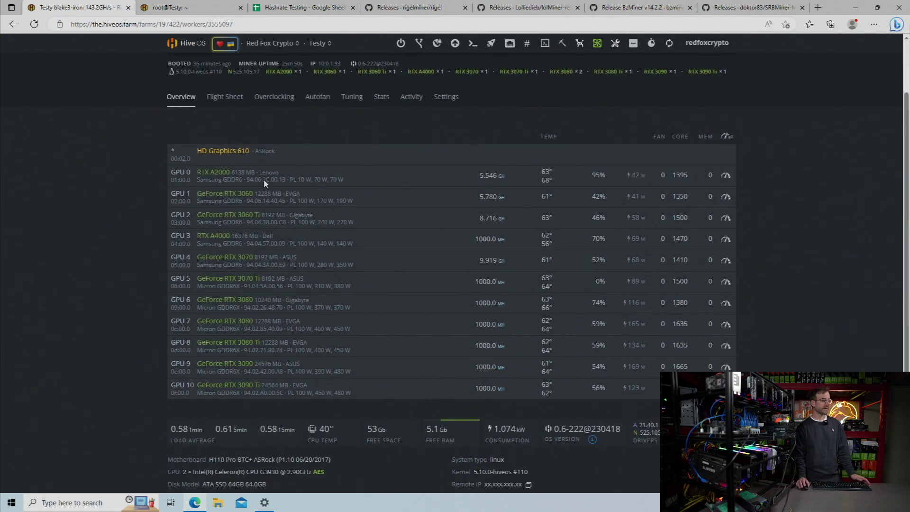
pyautogui.scroll(-1, 265, 180)
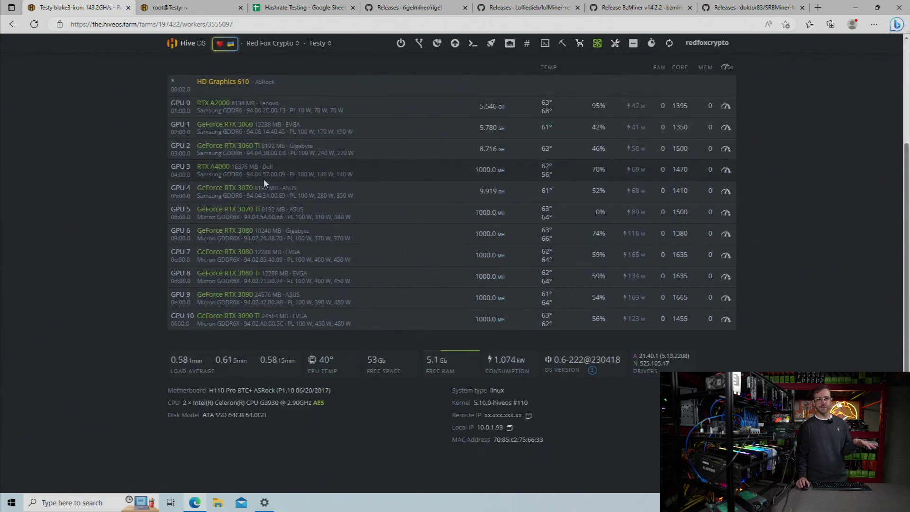
# Zoom the Hive OS worker page in several steps so the GPU hashrates and core clocks are readable.
pyautogui.click(875, 25)
pyautogui.click(853, 88)
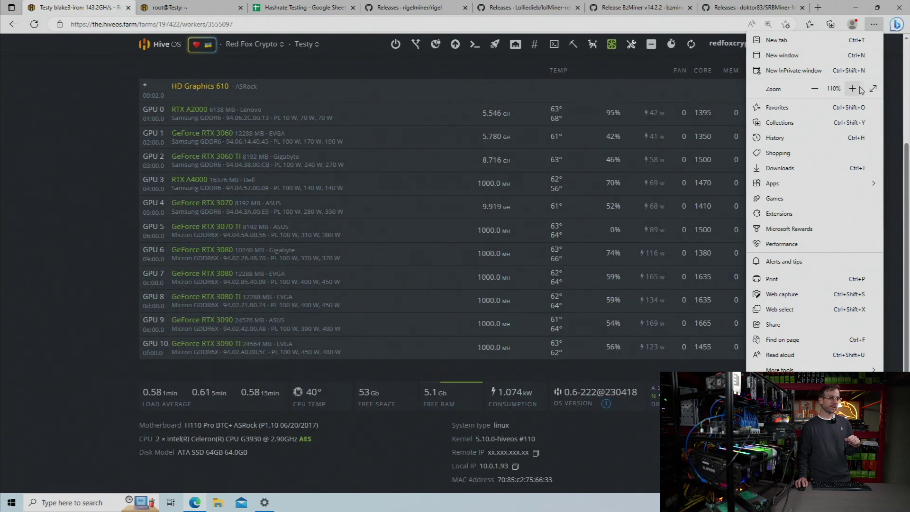
pyautogui.click(859, 88)
pyautogui.click(38, 212)
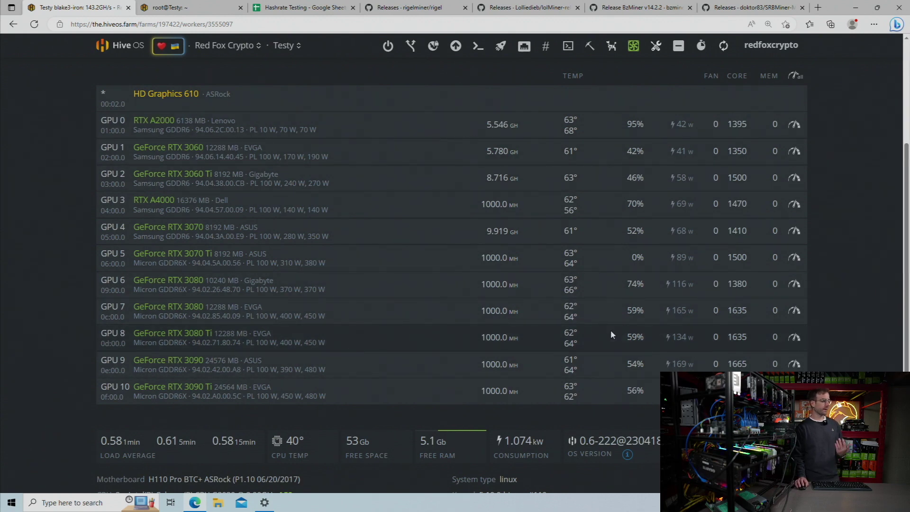
# Check the Rigel console's per-GPU IronFish hashrates (143.2 GH/s at about 1071 W), then return to the spreadsheet.
pyautogui.click(180, 8)
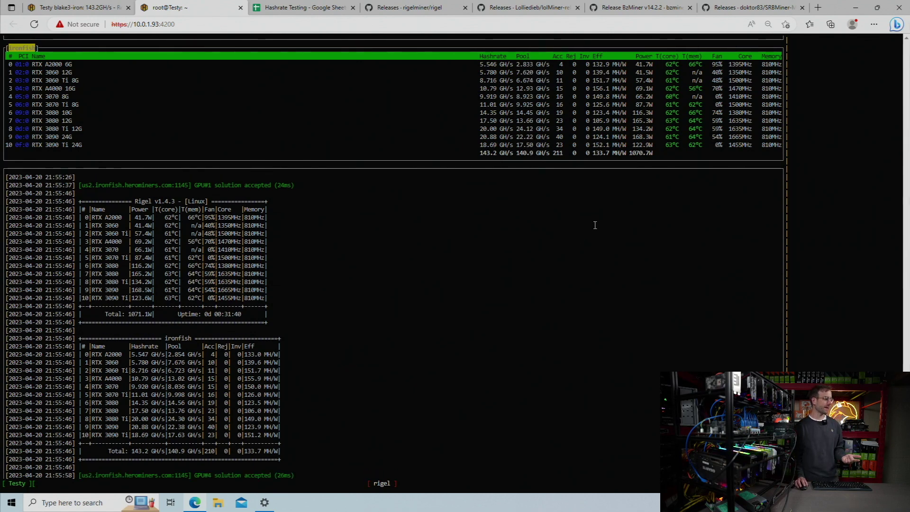
pyautogui.click(307, 11)
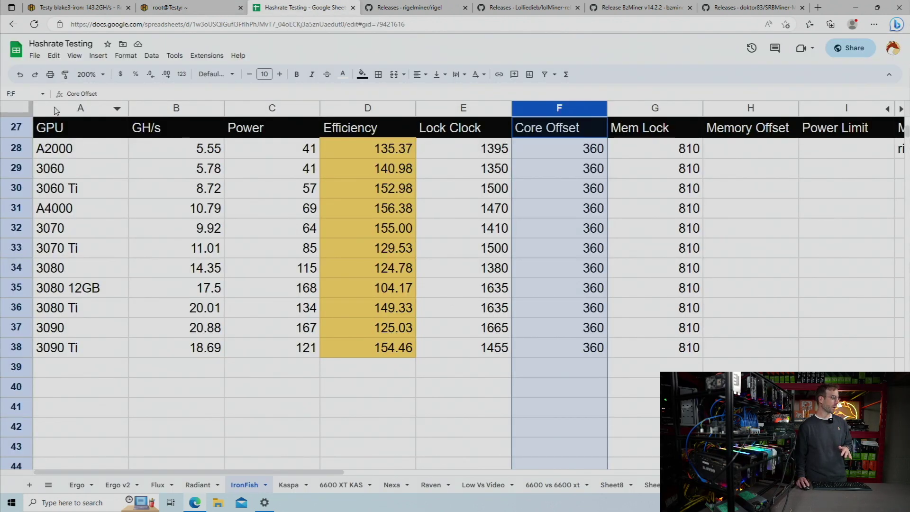
# Point out the empty Memory Offset column, then bring up the rigelminer/rigel GitHub releases page.
pyautogui.click(734, 357)
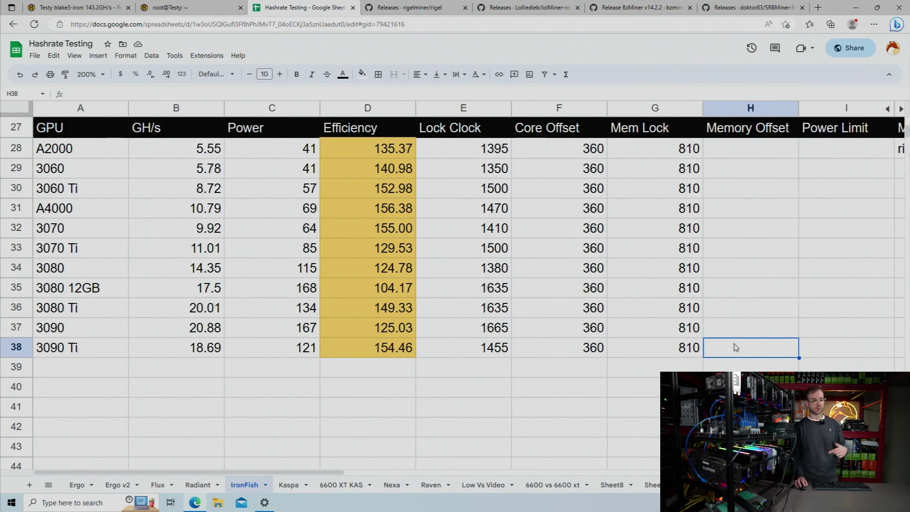
pyautogui.click(408, 8)
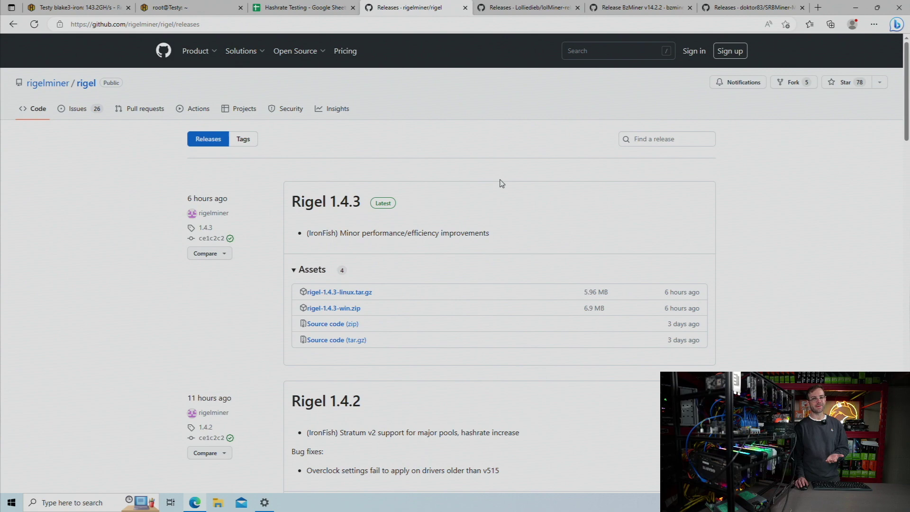
# Browse the release notes for Rigel 1.4.3, lolMiner 1.74, BzMiner v14.2.2 and SRBMiner-MULTI v2.2.4.
pyautogui.scroll(-1, 502, 184)
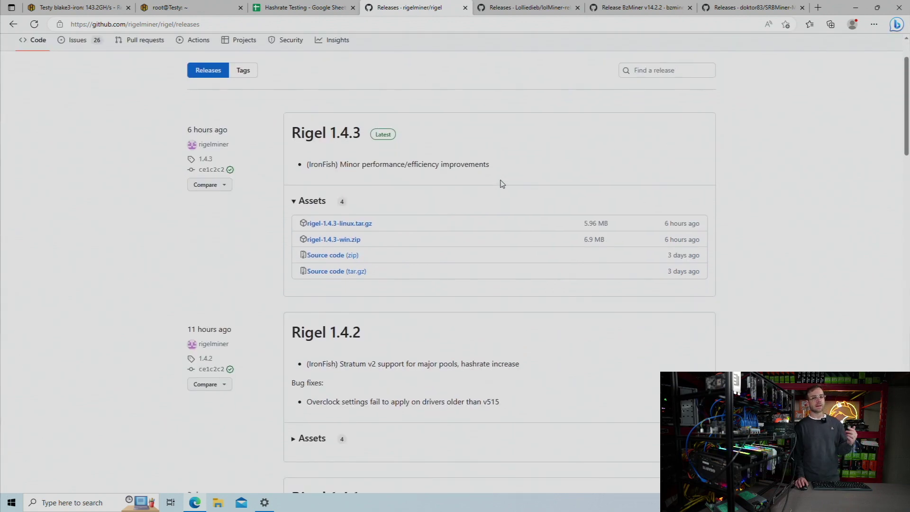
pyautogui.click(528, 8)
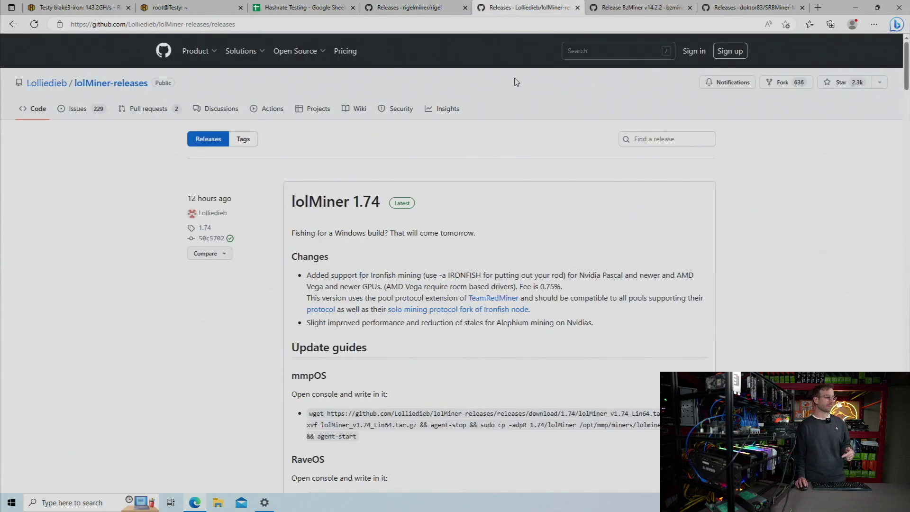
pyautogui.scroll(-1, 533, 183)
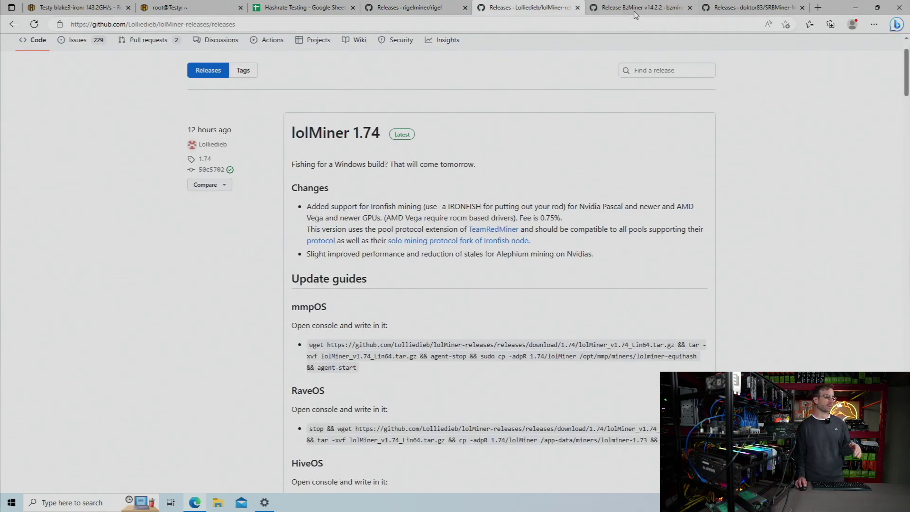
pyautogui.click(635, 13)
pyautogui.scroll(-1, 534, 228)
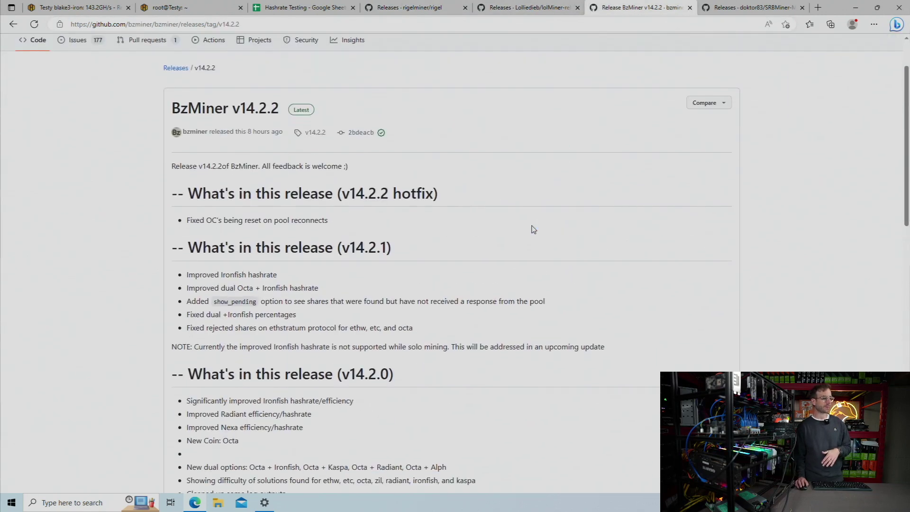
pyautogui.click(763, 9)
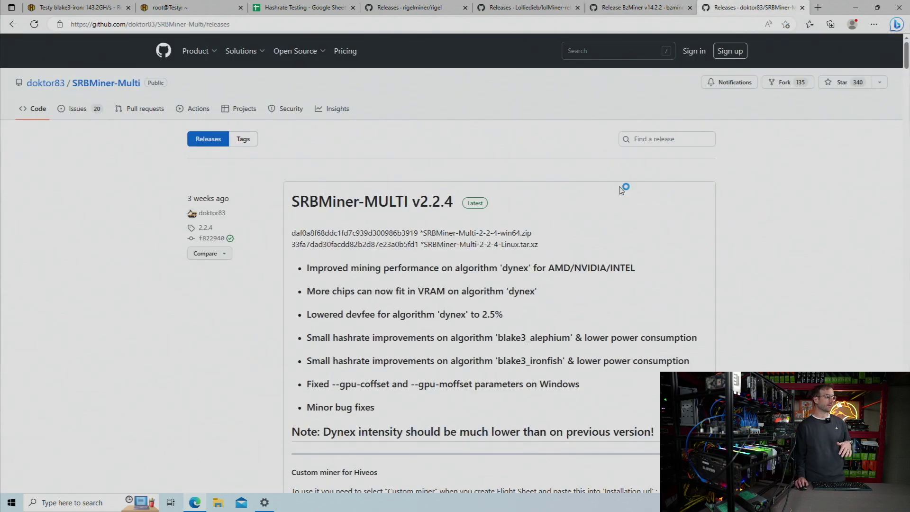
pyautogui.scroll(-1, 621, 190)
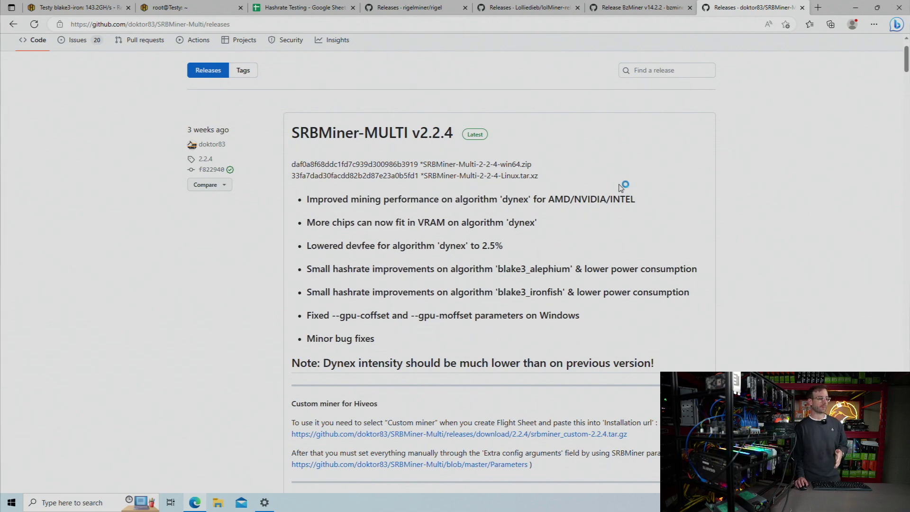
# Scroll through the filled IronFish results table, then go back to the 'Testy blake3-iron' Hive OS worker page.
pyautogui.click(317, 7)
pyautogui.scroll(5, 434, 309)
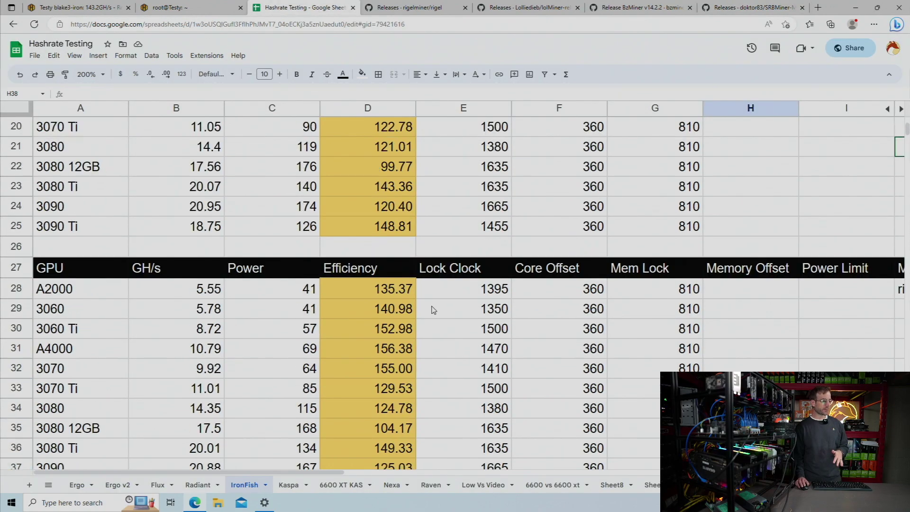
pyautogui.scroll(5, 433, 309)
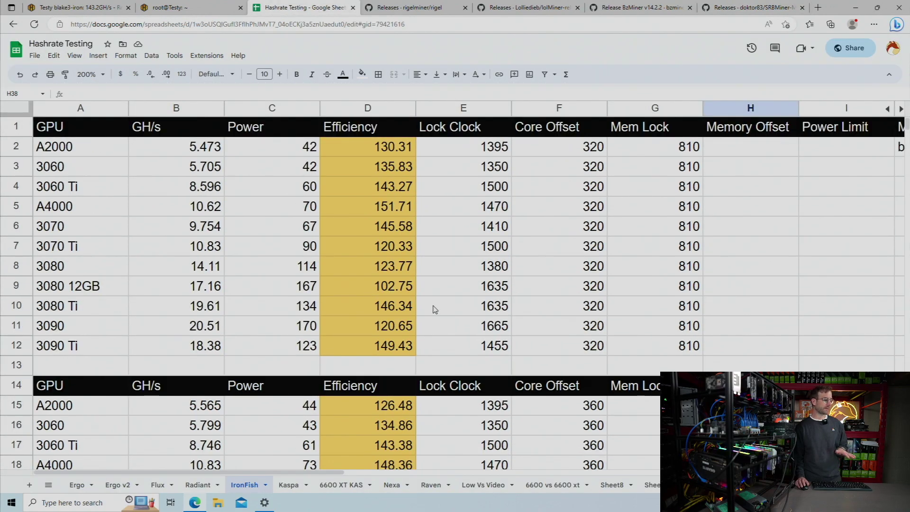
pyautogui.scroll(-8, 435, 309)
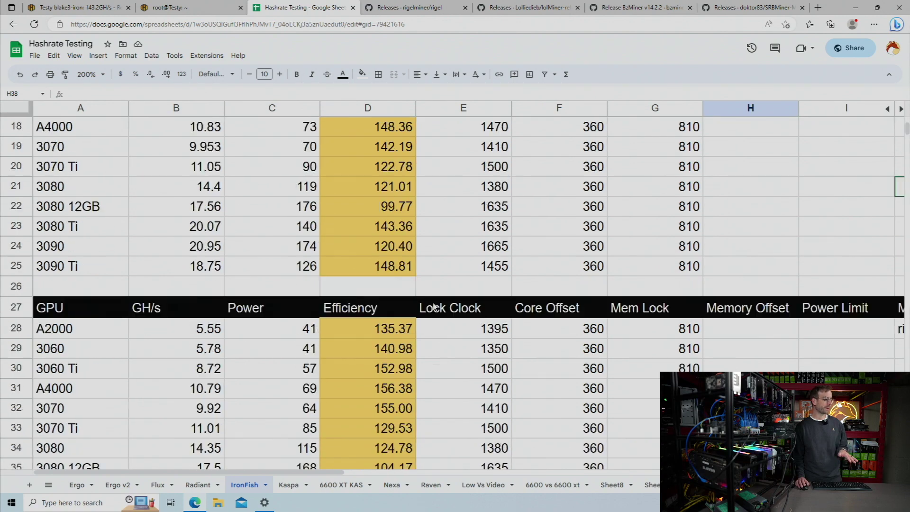
pyautogui.scroll(-2, 436, 306)
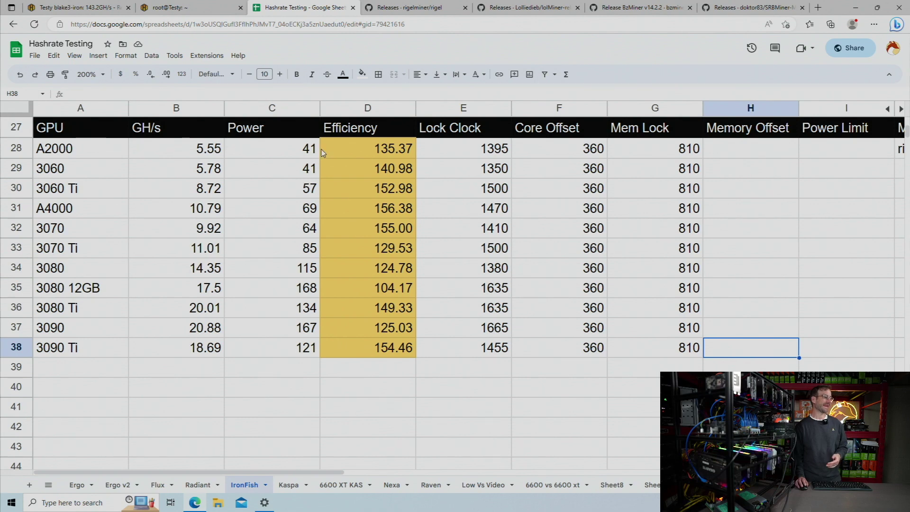
pyautogui.click(88, 9)
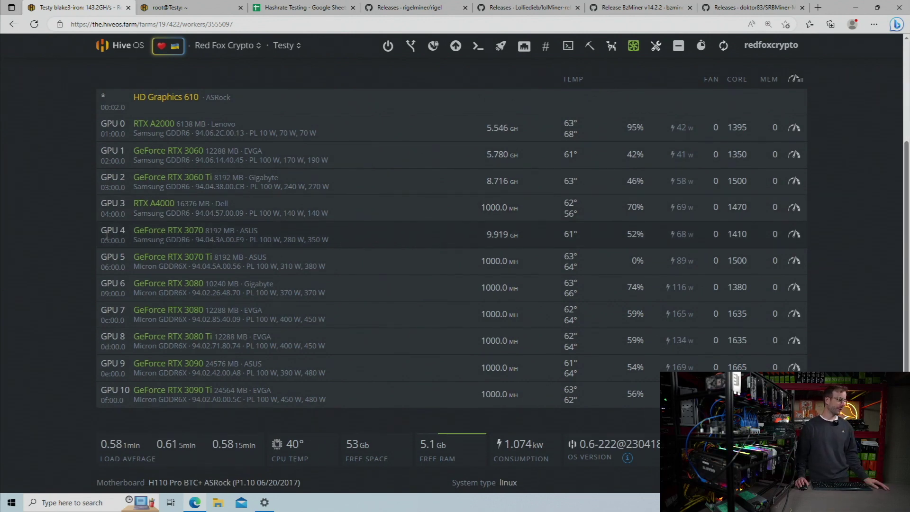
# Bring up the worker's flight sheet tab showing the Iron Testy sheet.
pyautogui.scroll(3, 108, 232)
pyautogui.click(161, 209)
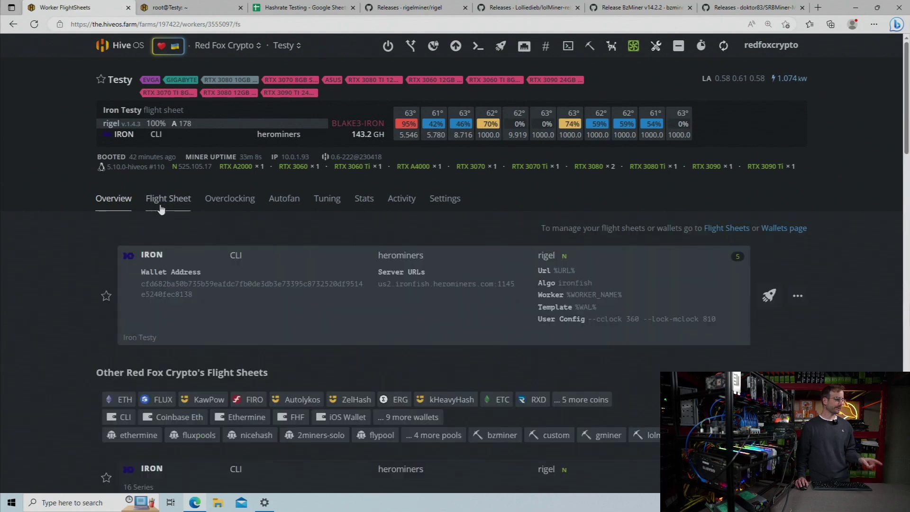
pyautogui.scroll(-3, 131, 222)
pyautogui.scroll(-2, 131, 221)
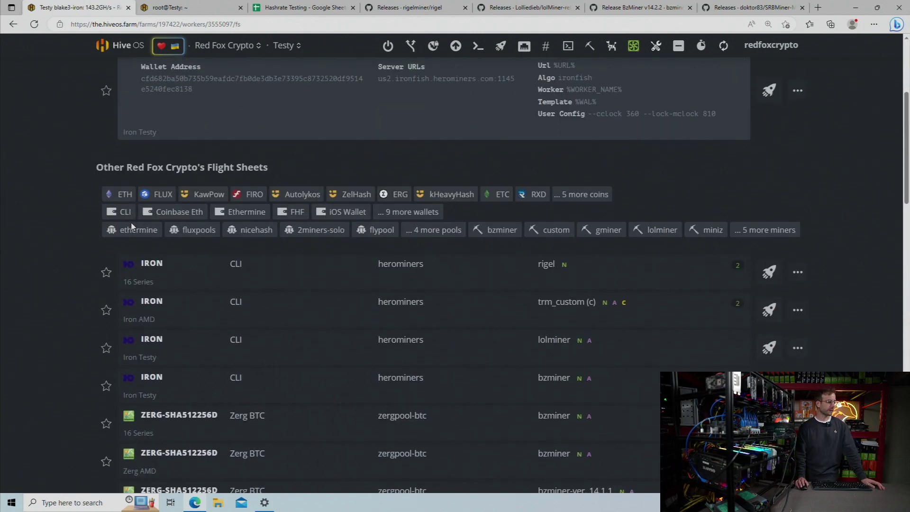
pyautogui.scroll(2, 131, 221)
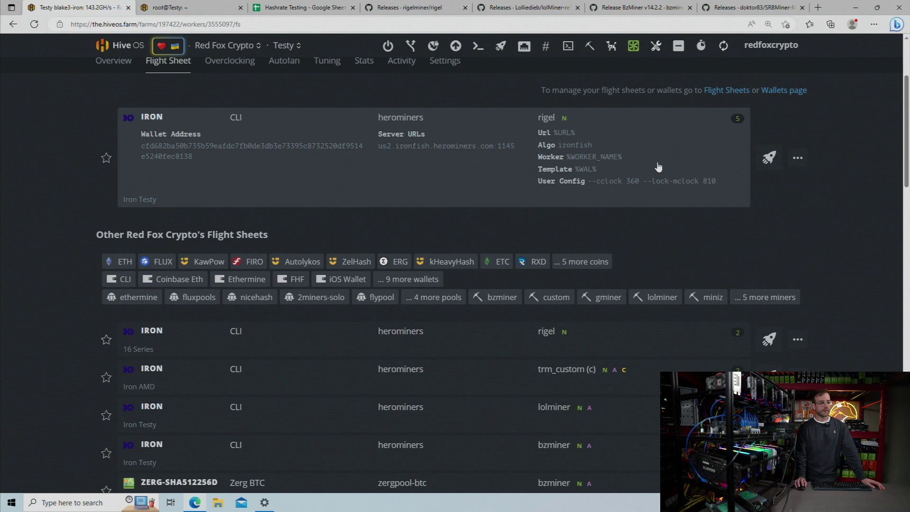
# Confirm Iron Testy's Rigel extra arguments are --cclock 360 --lock-mclock 810, closing the config unchanged.
pyautogui.click(799, 161)
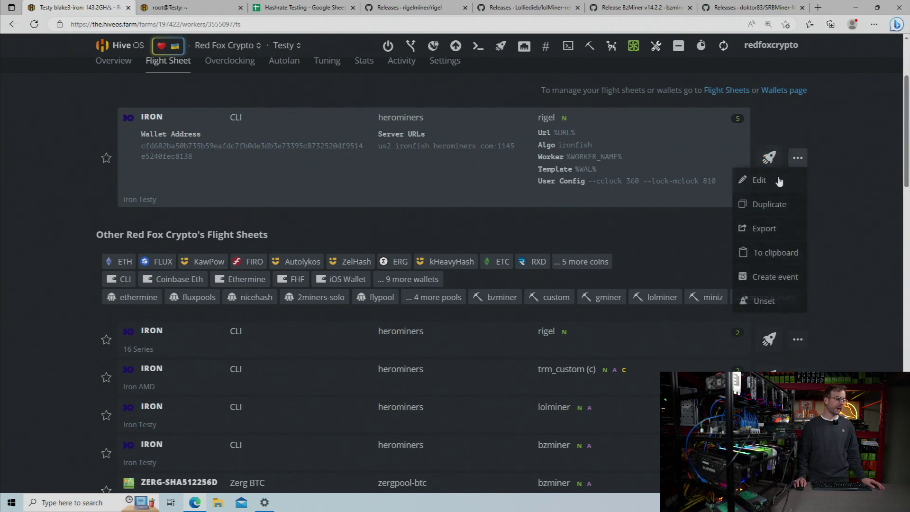
pyautogui.click(778, 178)
pyautogui.click(697, 144)
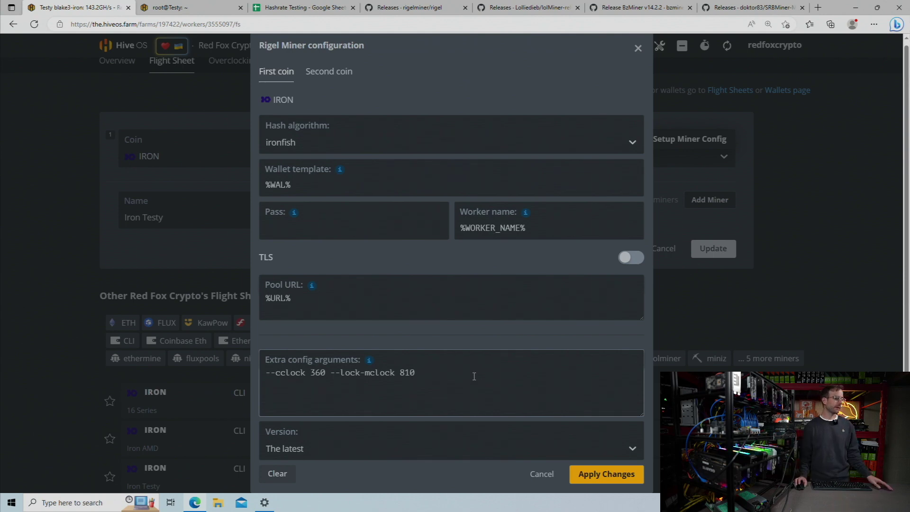
pyautogui.click(542, 474)
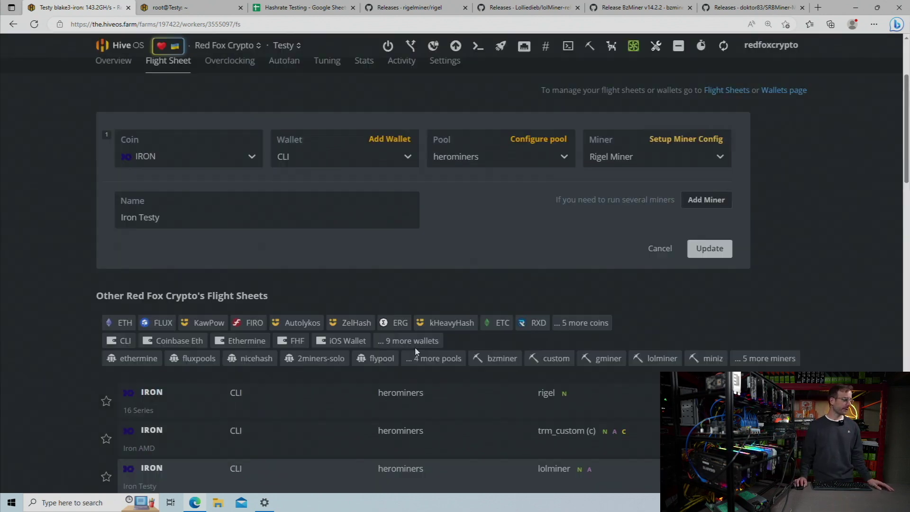
# Inspect the per-GPU Lock Core Clock values unsaved, check Rigel at 143.2 GH/s and 1070 W, then return to the spreadsheet.
pyautogui.click(125, 71)
pyautogui.scroll(-3, 329, 280)
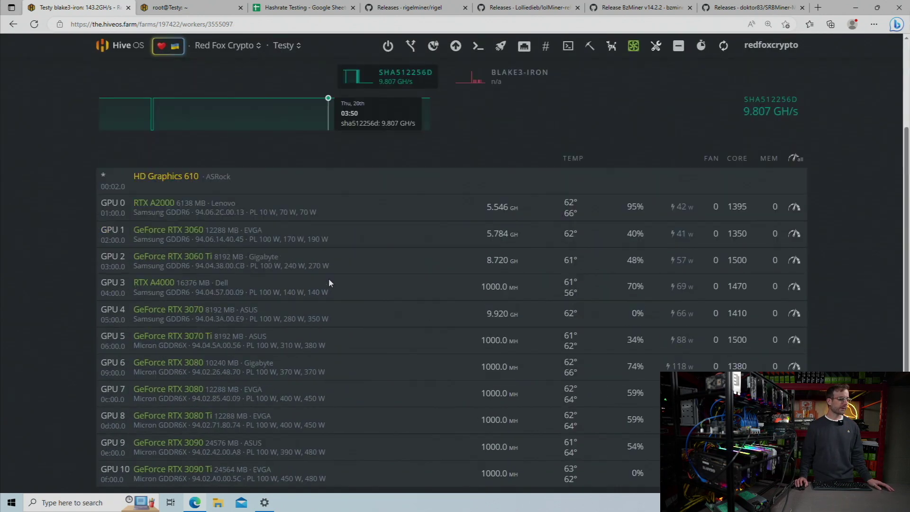
pyautogui.scroll(-3, 329, 283)
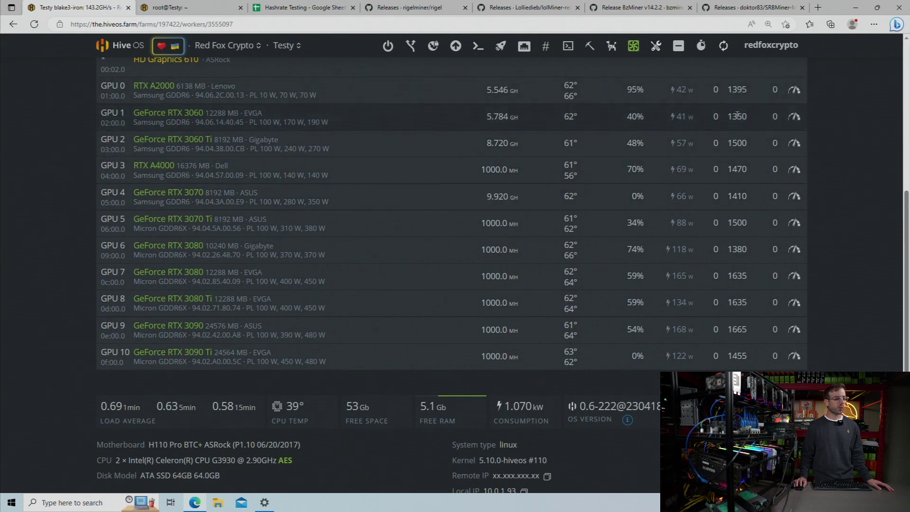
pyautogui.scroll(2, 757, 369)
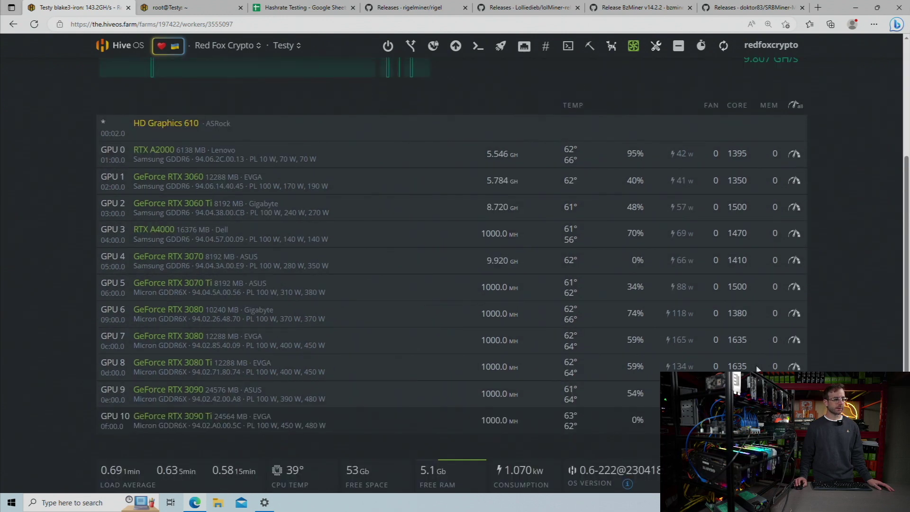
pyautogui.click(792, 112)
pyautogui.click(474, 211)
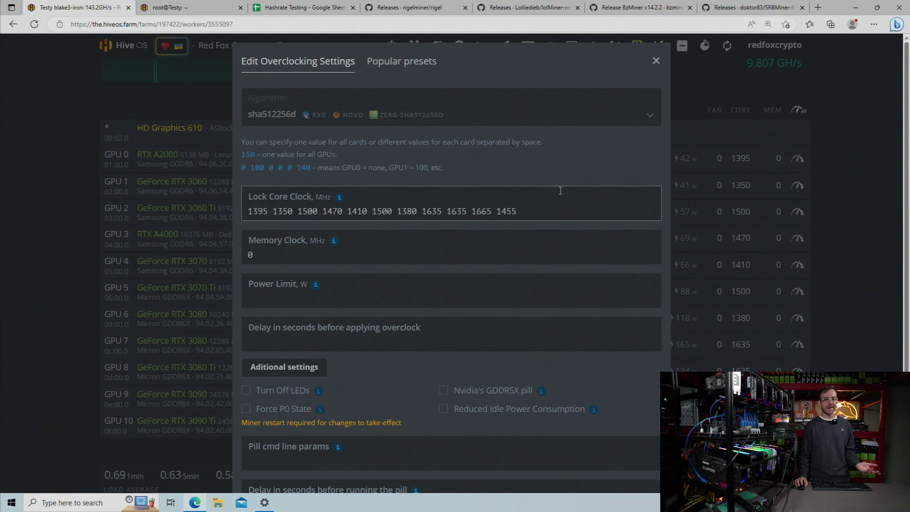
pyautogui.scroll(-2, 458, 213)
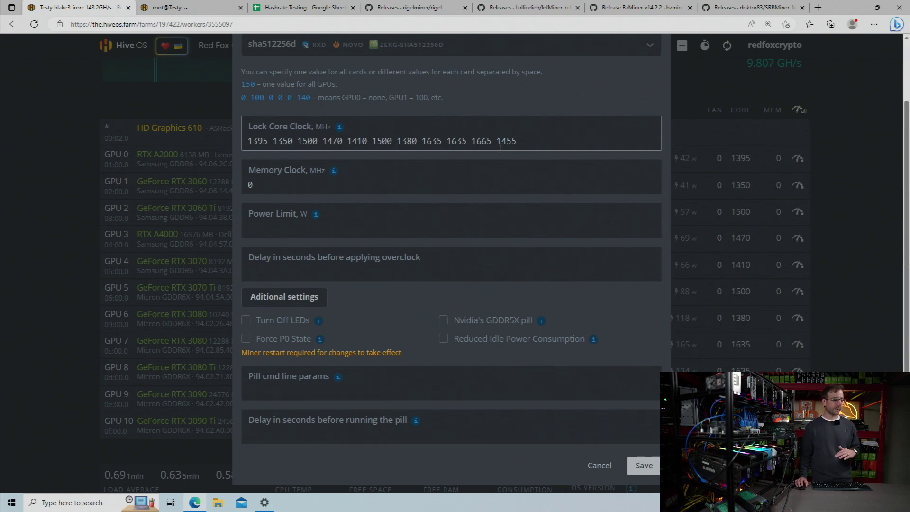
pyautogui.click(600, 467)
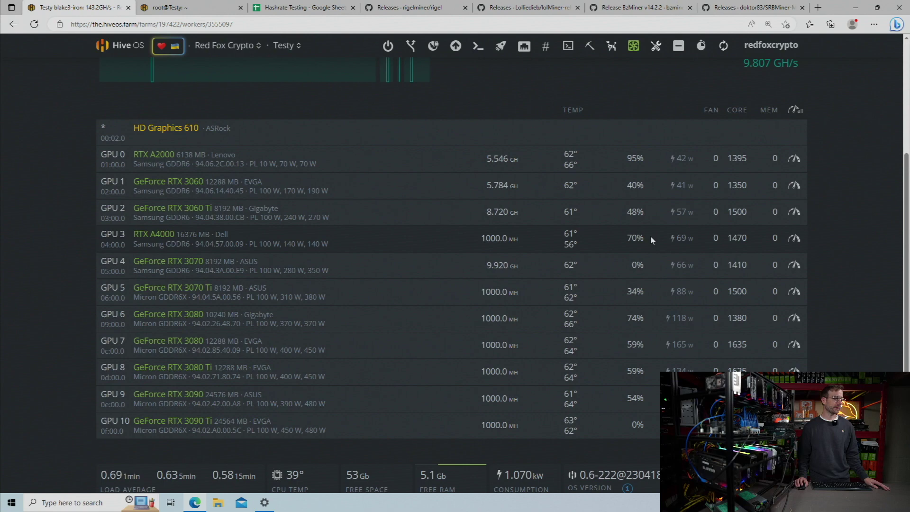
pyautogui.click(198, 12)
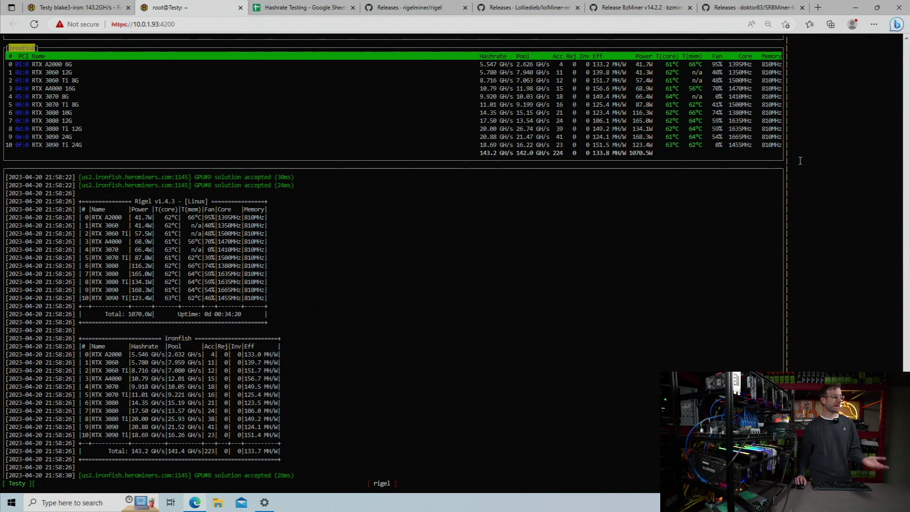
pyautogui.click(291, 11)
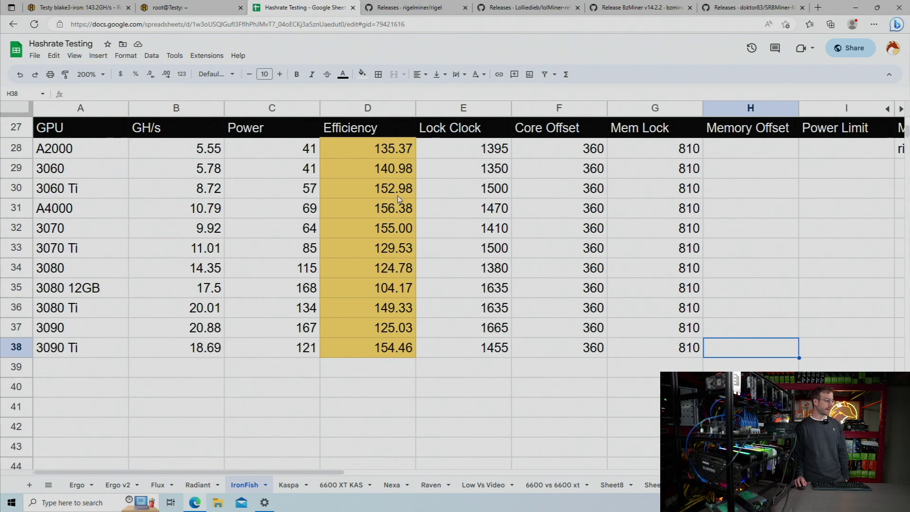
pyautogui.click(377, 107)
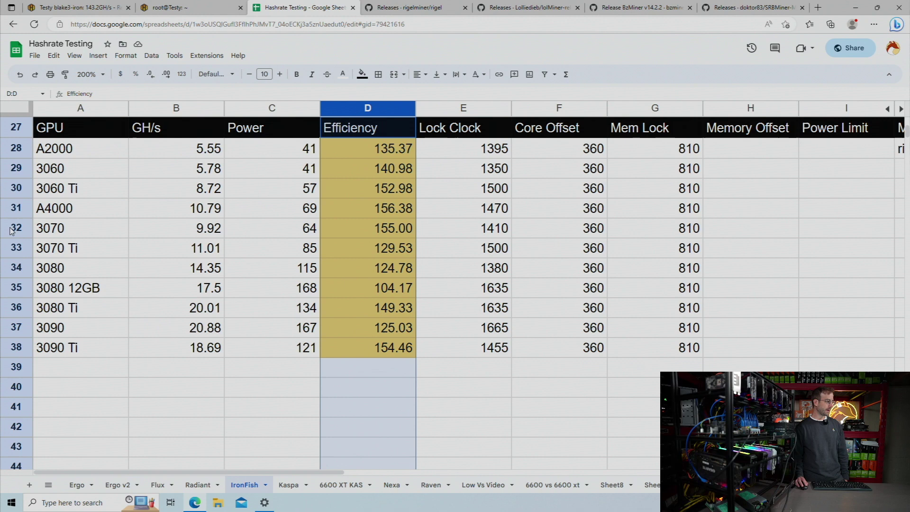
pyautogui.click(15, 208)
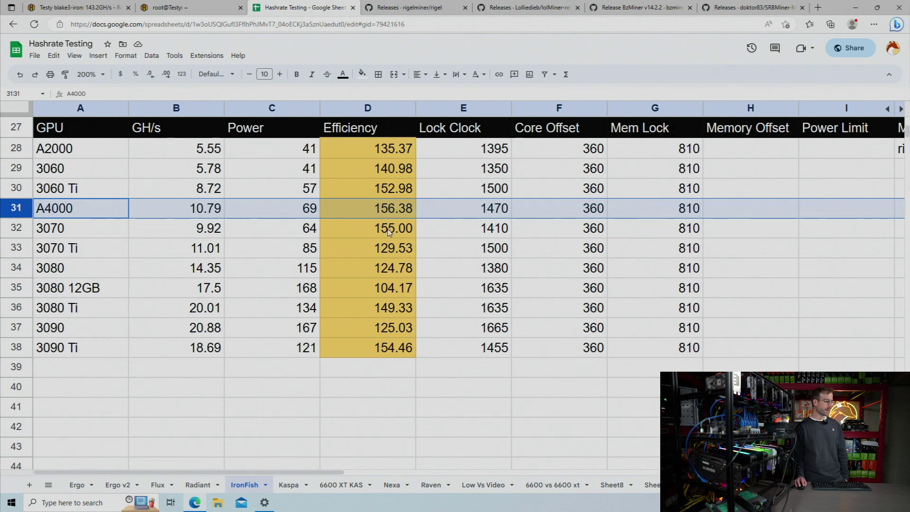
pyautogui.click(17, 228)
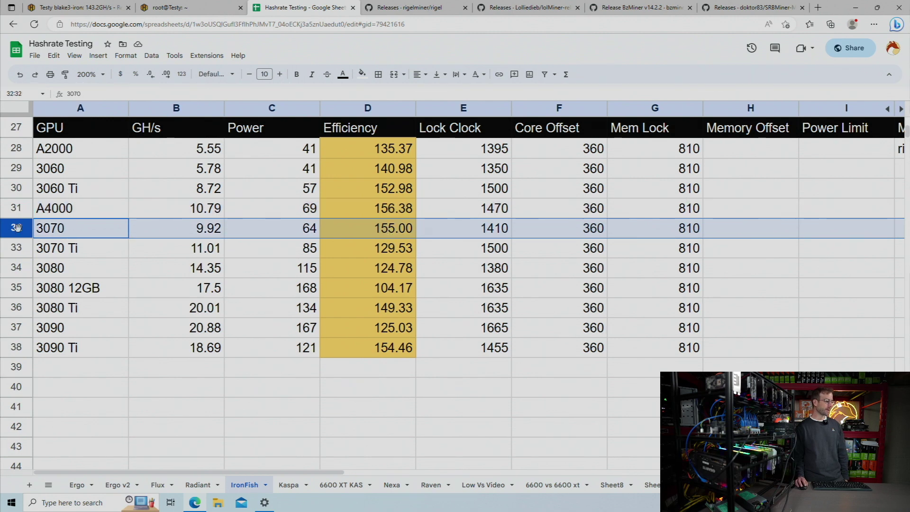
pyautogui.click(15, 348)
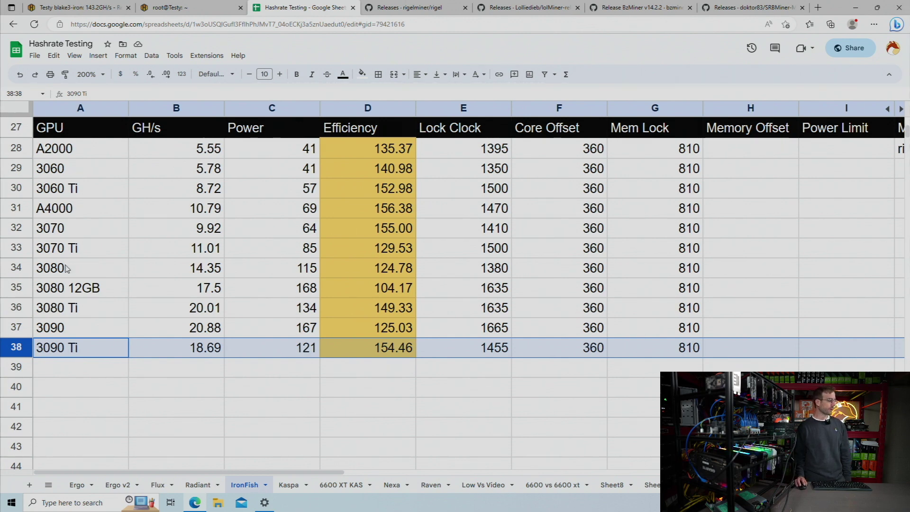
pyautogui.click(18, 286)
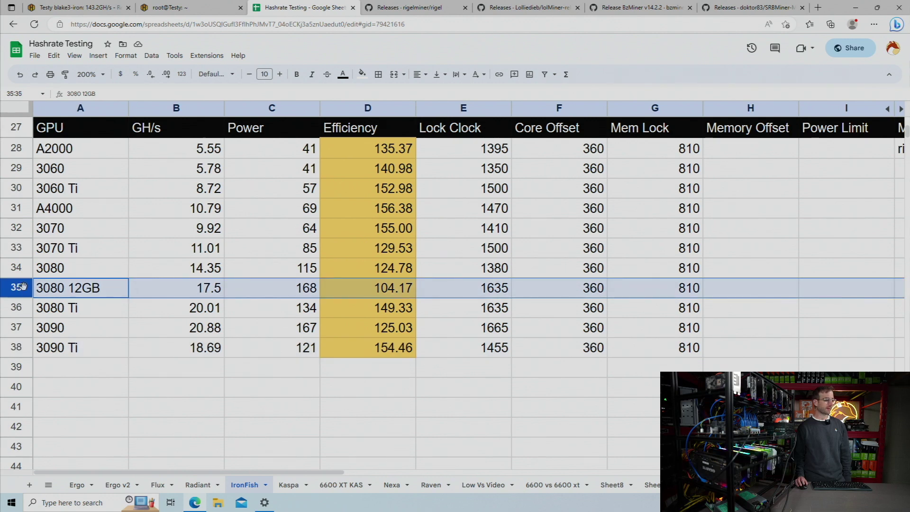